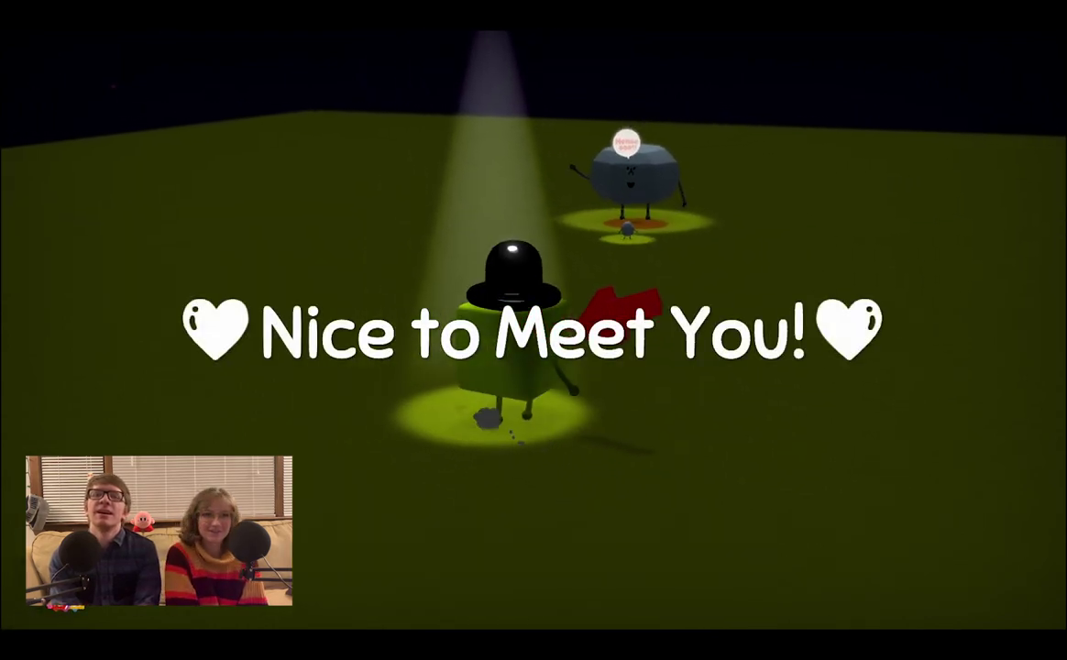
pyautogui.press('Escape')
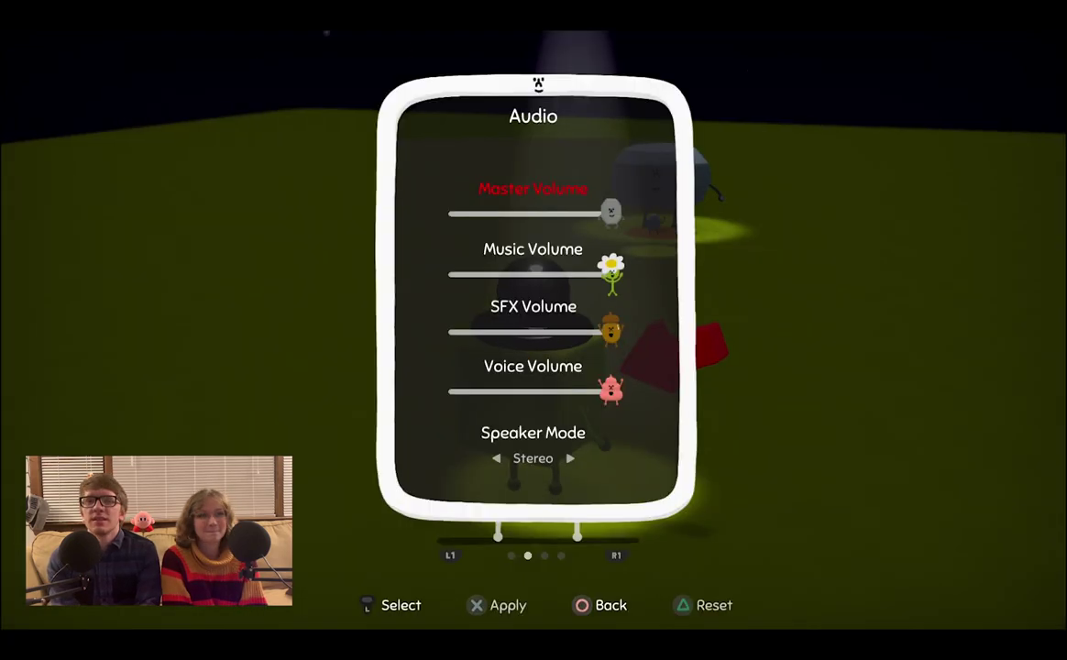
pyautogui.press('Escape')
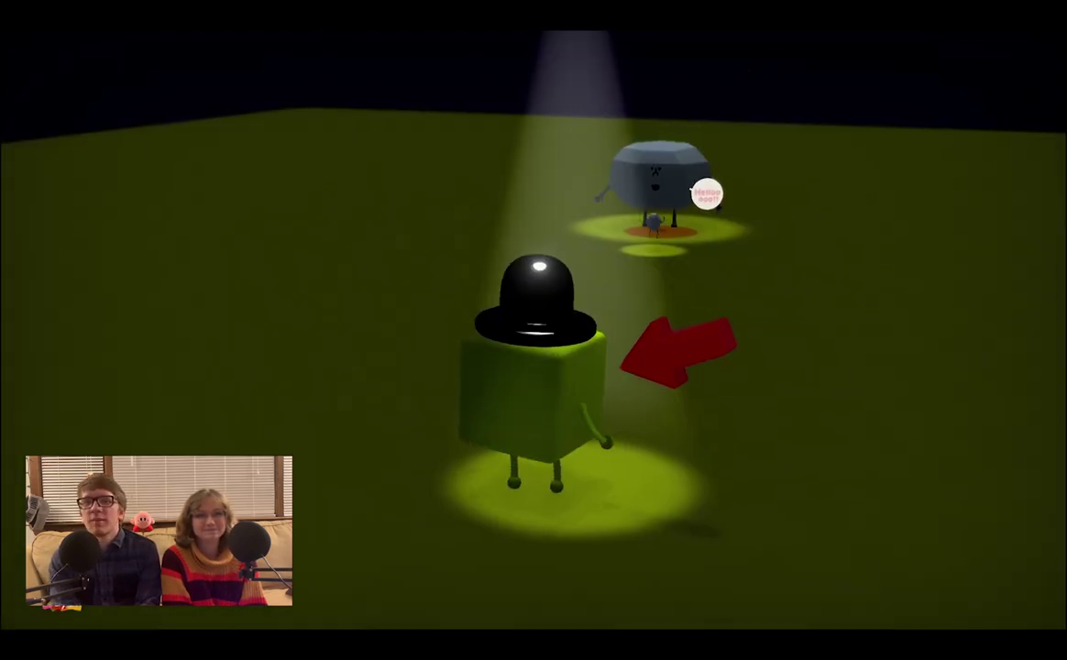